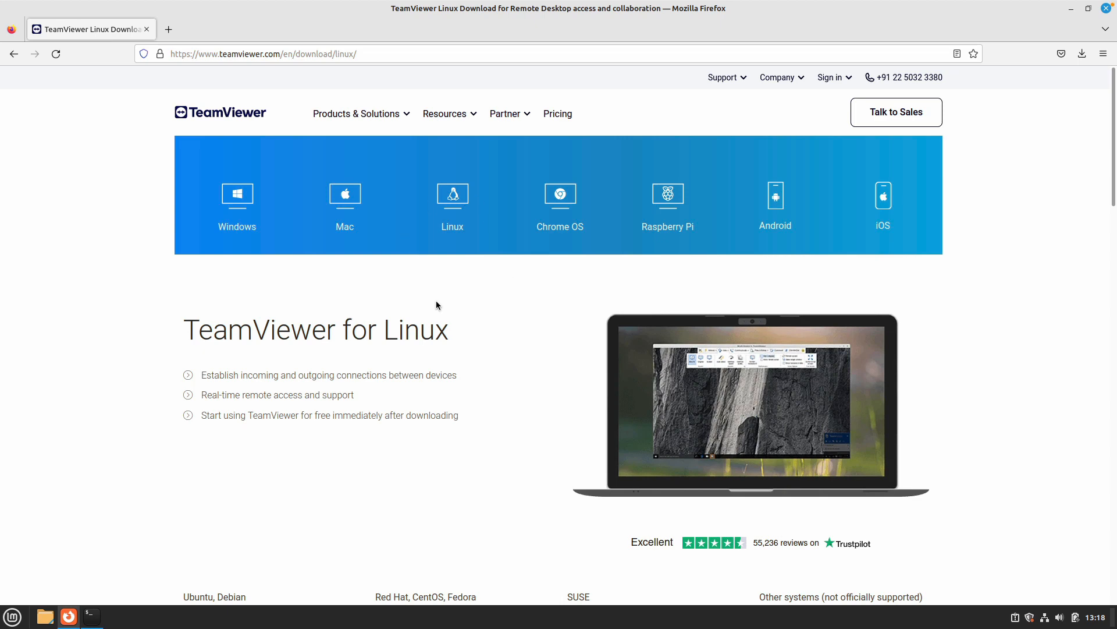
- Review the TeamViewer for Linux page heading and its download/linux/ address in Firefox
{"action": "mouse_move", "coordinate": [278, 330]}
{"action": "left_mouse_down"}
{"action": "mouse_move", "coordinate": [478, 327]}
{"action": "mouse_move", "coordinate": [195, 330]}
{"action": "left_mouse_up"}
{"action": "left_click", "coordinate": [478, 327]}
{"action": "left_click", "coordinate": [196, 330]}
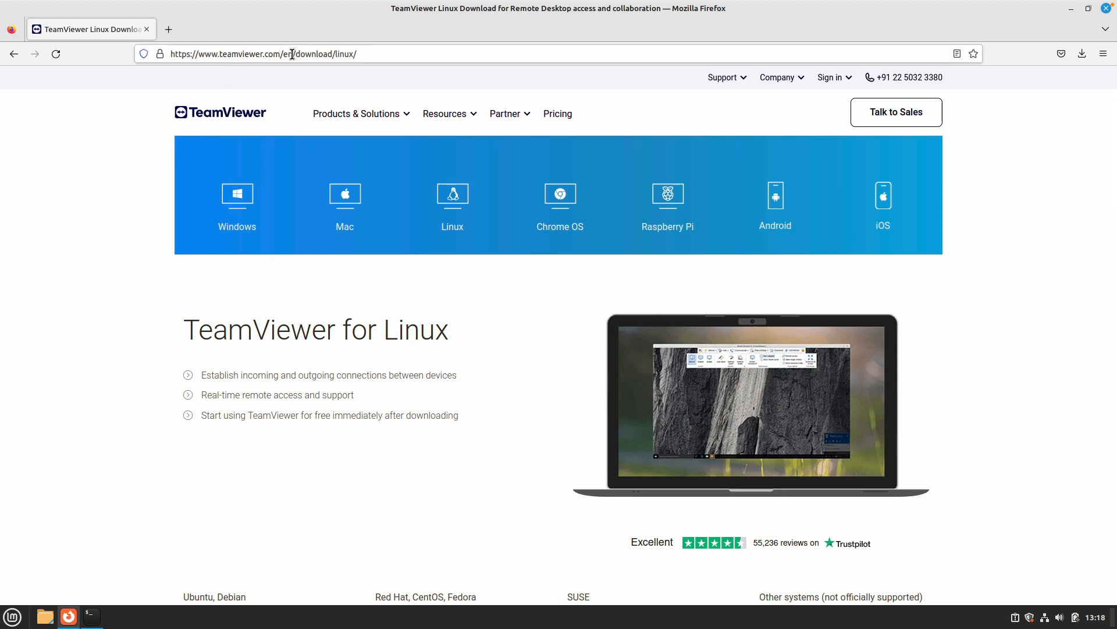
{"action": "left_click_drag", "start_coordinate": [293, 53], "coordinate": [367, 54]}
{"action": "left_click", "coordinate": [367, 53]}
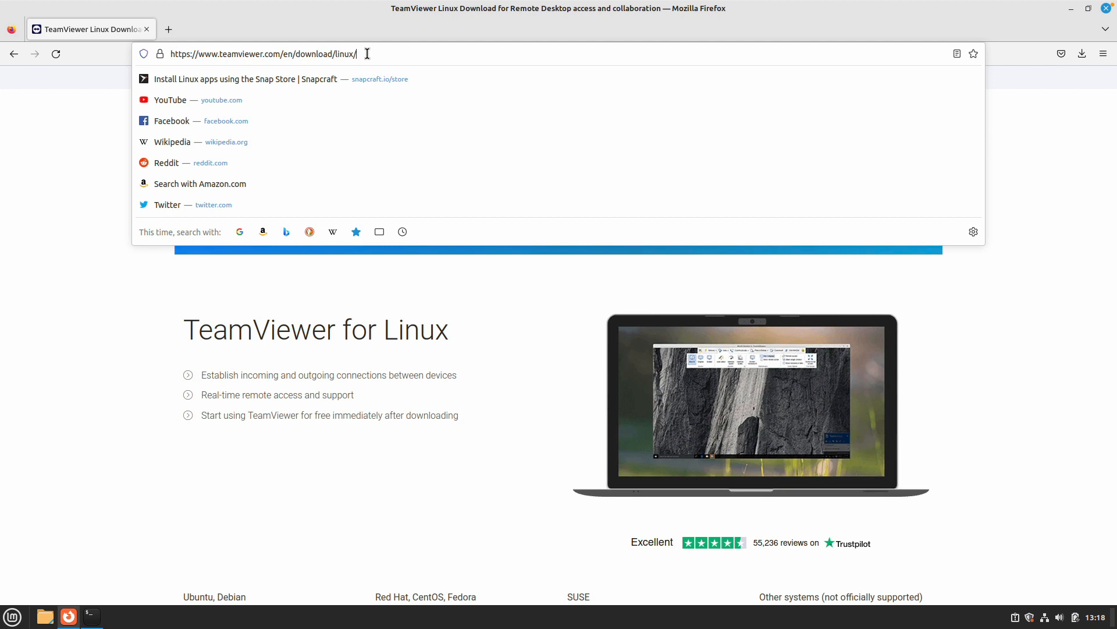
{"action": "left_click", "coordinate": [362, 335]}
{"action": "scroll", "coordinate": [325, 316], "scroll_direction": "down", "scroll_amount": 1}
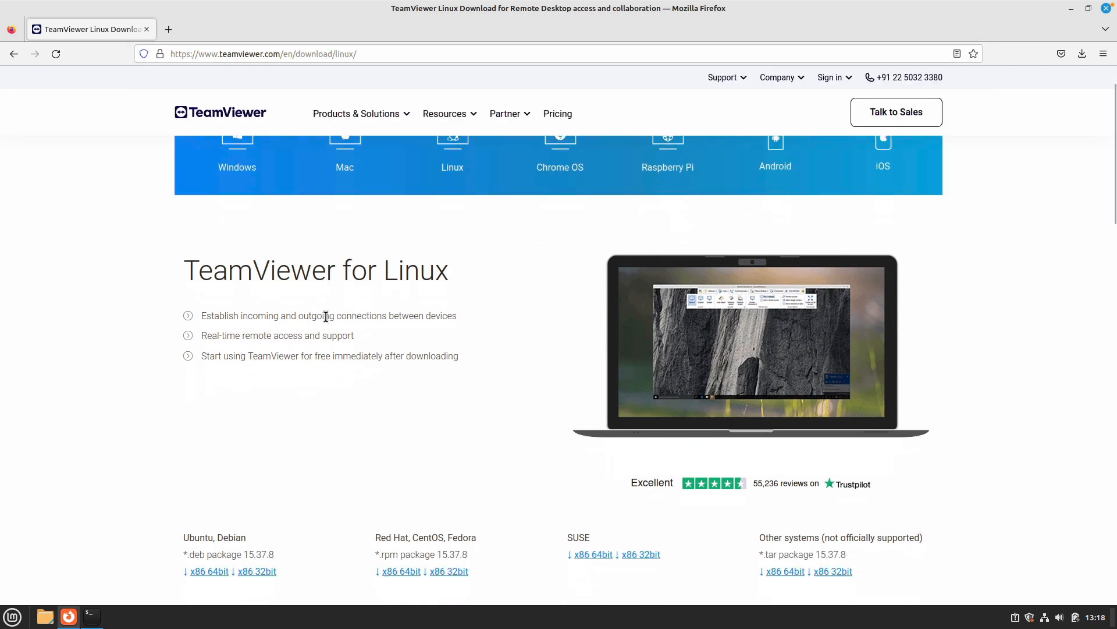
{"action": "scroll", "coordinate": [326, 316], "scroll_direction": "down", "scroll_amount": 4}
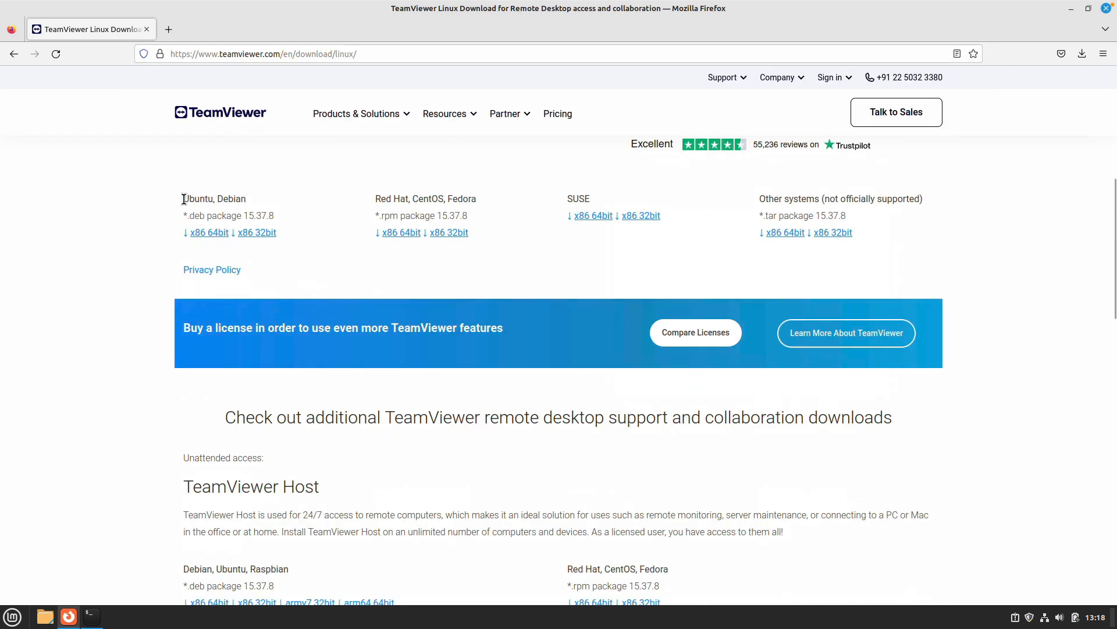
- Look over the Ubuntu, Debian .deb, .rpm and Other systems package options on the page
{"action": "left_click_drag", "start_coordinate": [182, 199], "coordinate": [253, 199]}
{"action": "left_click", "coordinate": [253, 199]}
{"action": "left_click_drag", "start_coordinate": [188, 215], "coordinate": [217, 215]}
{"action": "left_click_drag", "start_coordinate": [375, 215], "coordinate": [448, 215]}
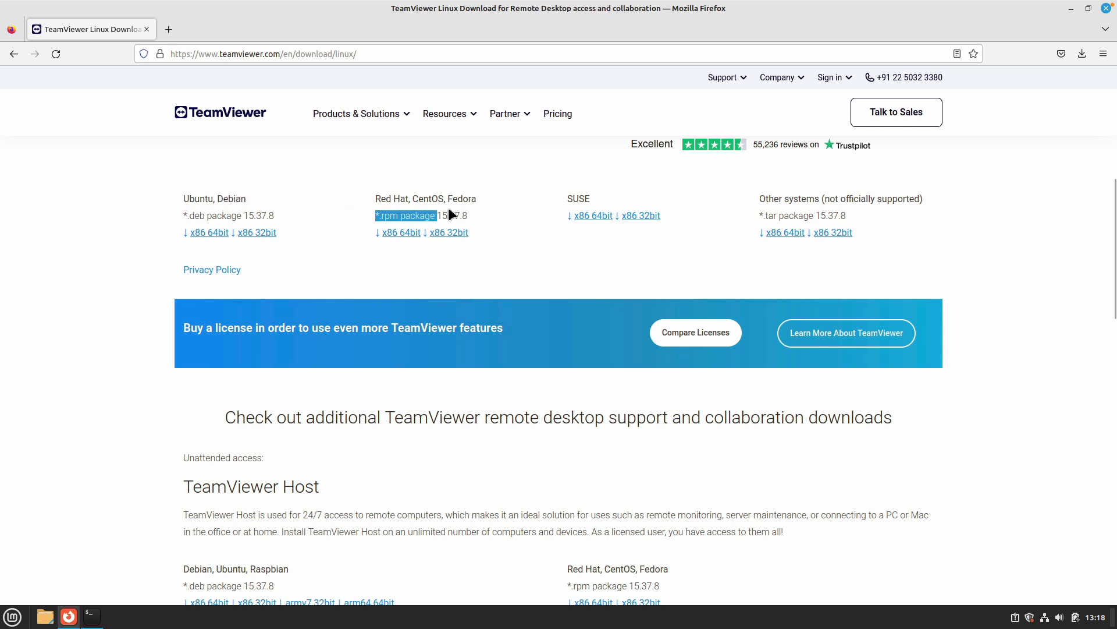
{"action": "left_click", "coordinate": [561, 202]}
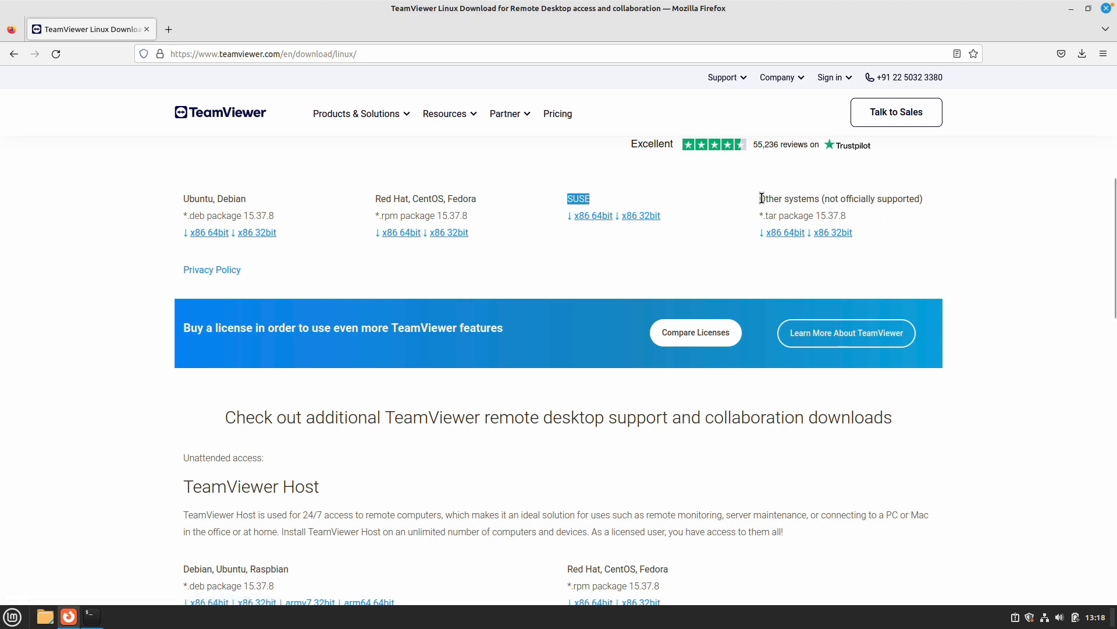
{"action": "mouse_move", "coordinate": [761, 199]}
{"action": "left_mouse_down"}
{"action": "mouse_move", "coordinate": [825, 199]}
{"action": "mouse_move", "coordinate": [762, 214]}
{"action": "left_mouse_up"}
{"action": "left_click", "coordinate": [845, 211]}
{"action": "left_click", "coordinate": [766, 215]}
- Copy the x86 64bit .deb download link listed under Ubuntu, Debian
{"action": "right_click", "coordinate": [204, 234]}
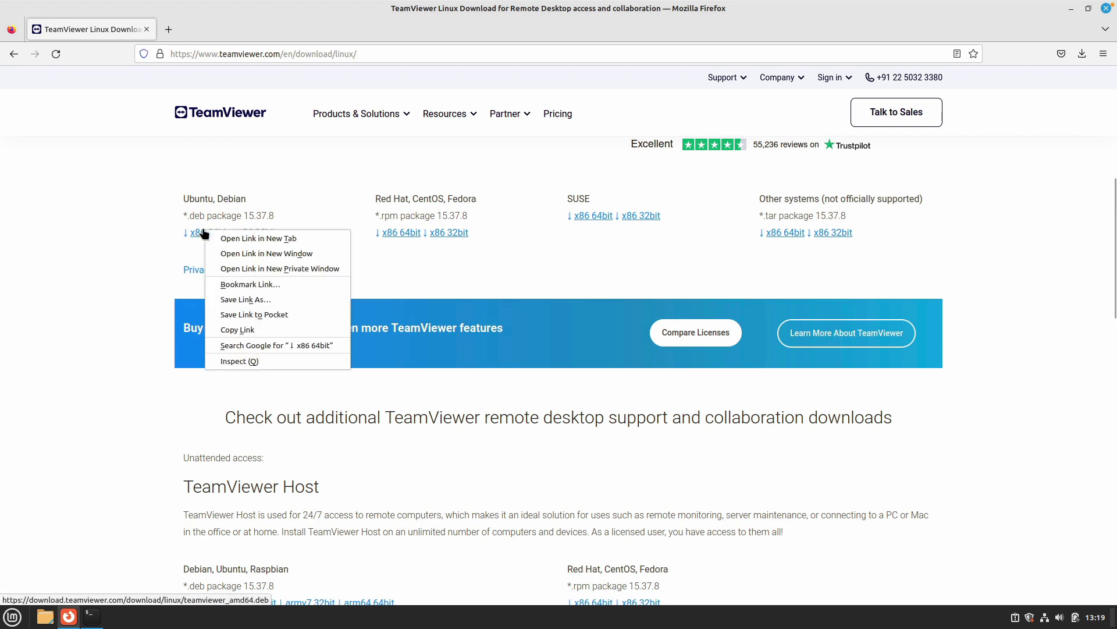
{"action": "left_click", "coordinate": [272, 330]}
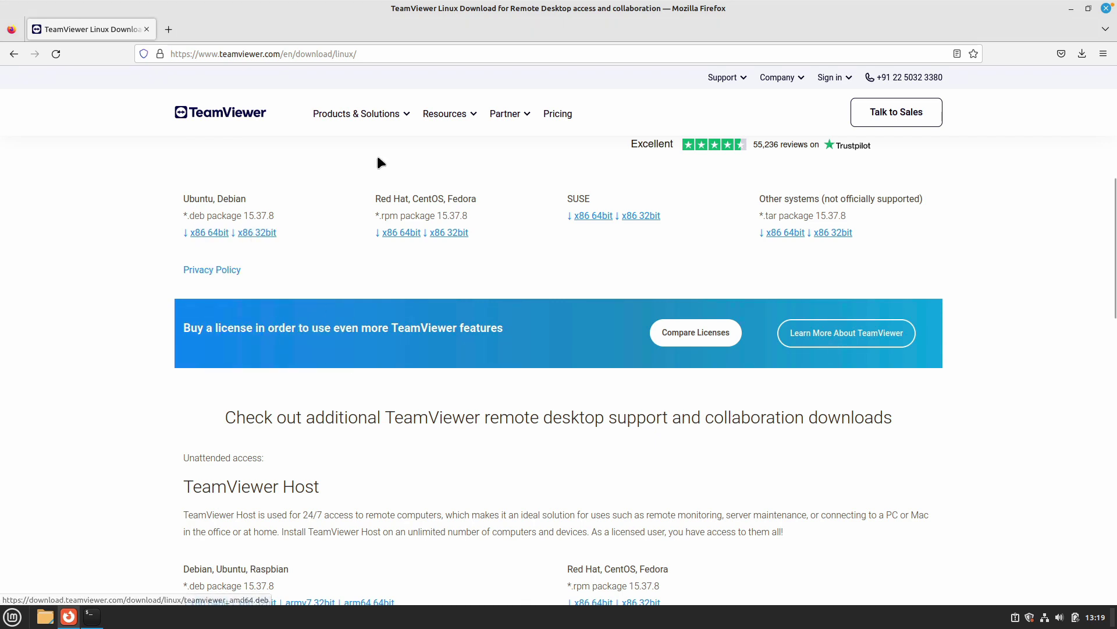
- In a new terminal, change into the Downloads folder
{"action": "left_click", "coordinate": [89, 617]}
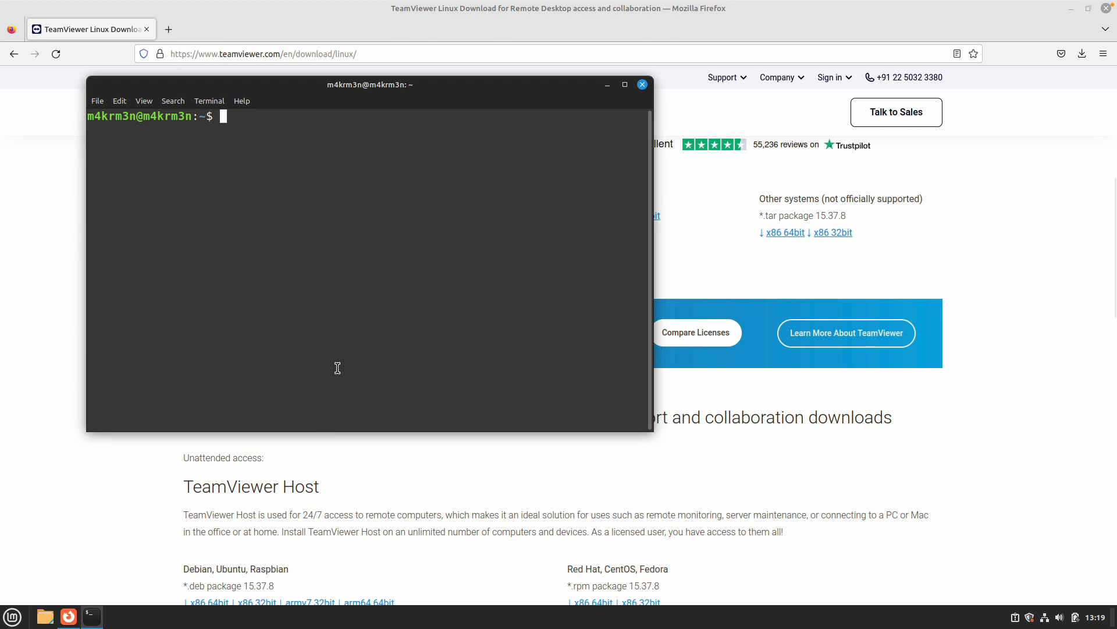
{"action": "type", "text": "cd down"}
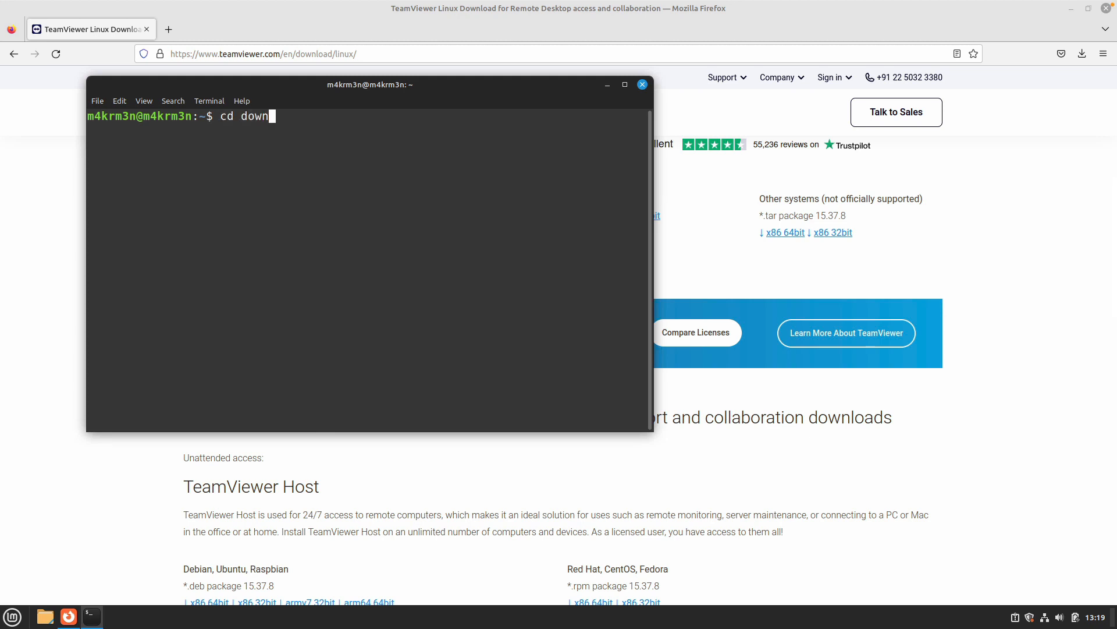
{"action": "key", "text": "BackSpace"}
{"action": "key", "text": "BackSpace"}
{"action": "key", "text": "BackSpace"}
{"action": "key", "text": "BackSpace"}
{"action": "type", "text": "D"}
{"action": "type", "text": "ow"}
{"action": "key", "text": "Tab"}
{"action": "key", "text": "Return"}
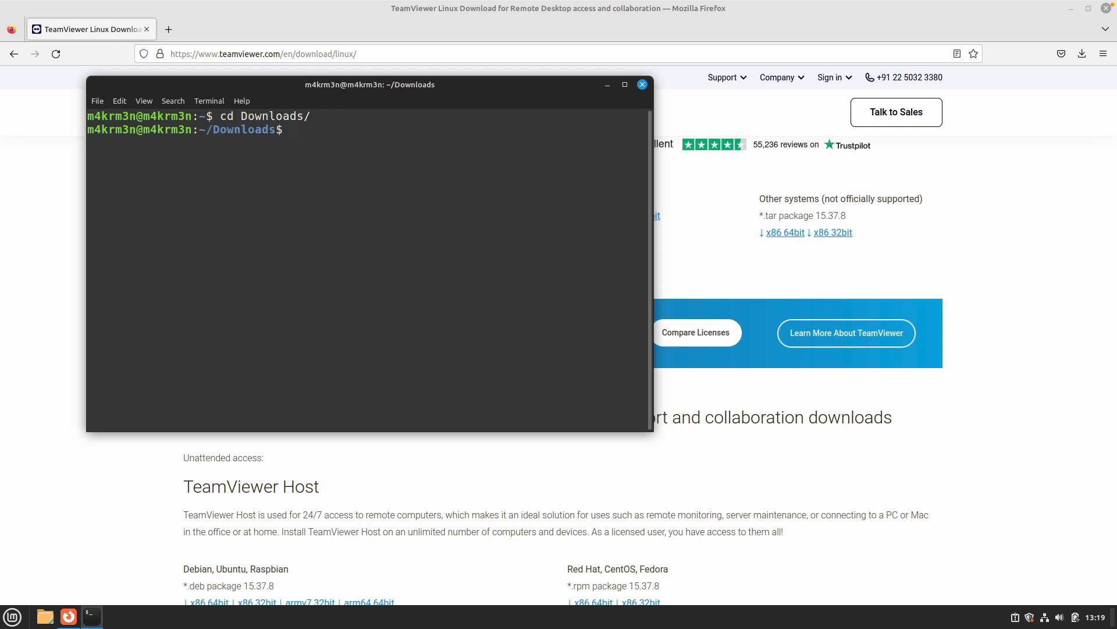
{"action": "type", "text": "wget "}
{"action": "type", "text": "-c"}
- Start wget -c with the pasted link, cancel it, confirm teamviewer_15.37.3_amd64.deb via ls, then clear the screen
{"action": "right_click", "coordinate": [393, 256]}
{"action": "left_click", "coordinate": [420, 328]}
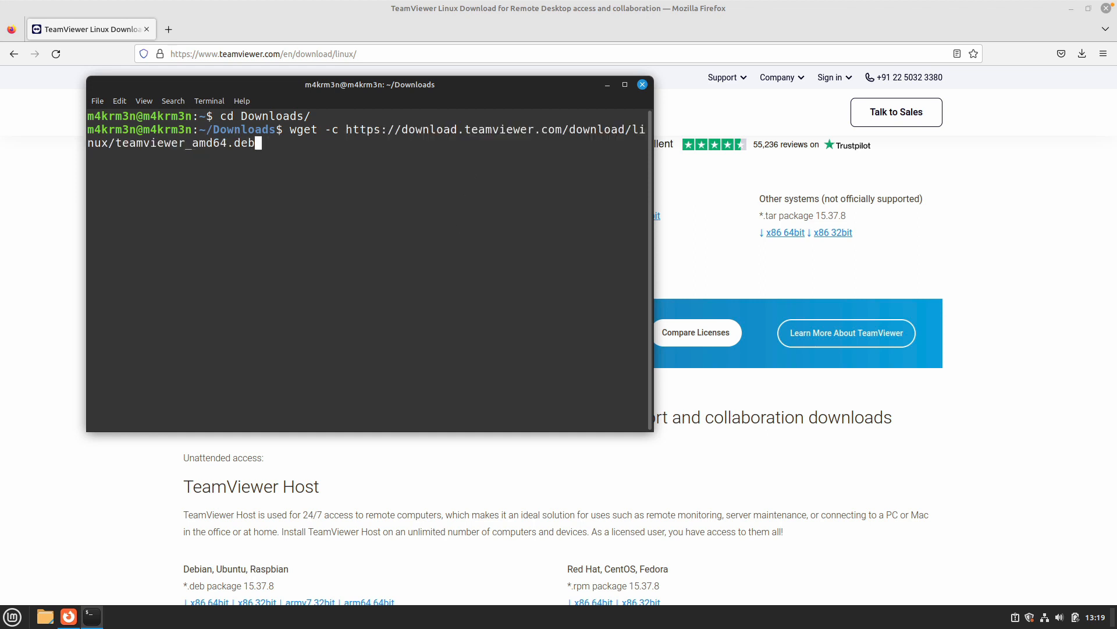
{"action": "key", "text": "ctrl+c"}
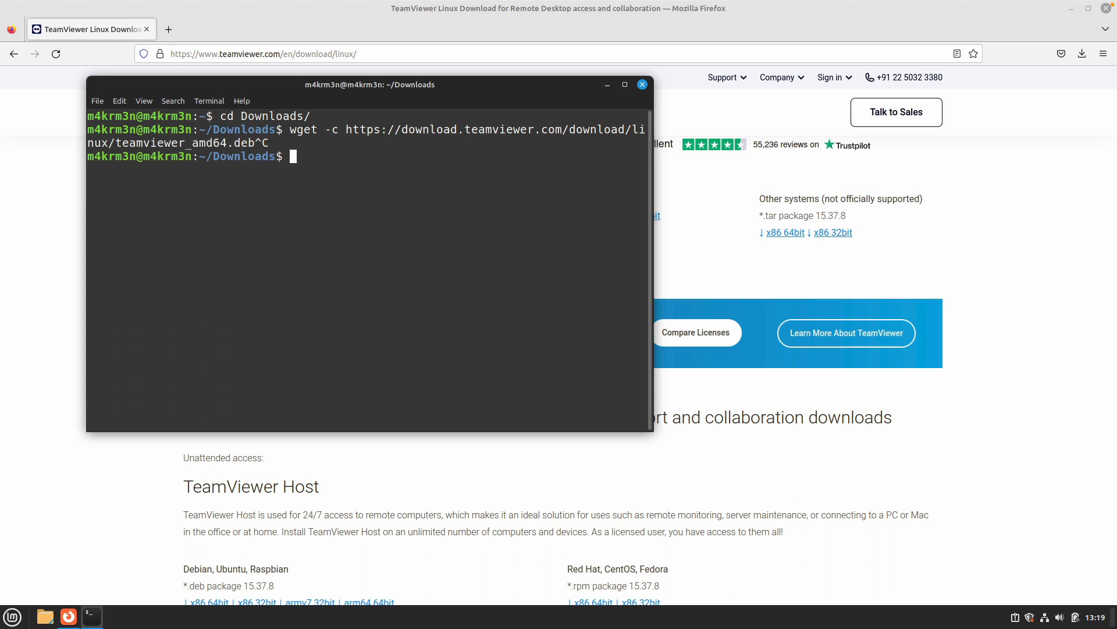
{"action": "type", "text": "ls"}
{"action": "key", "text": "Return"}
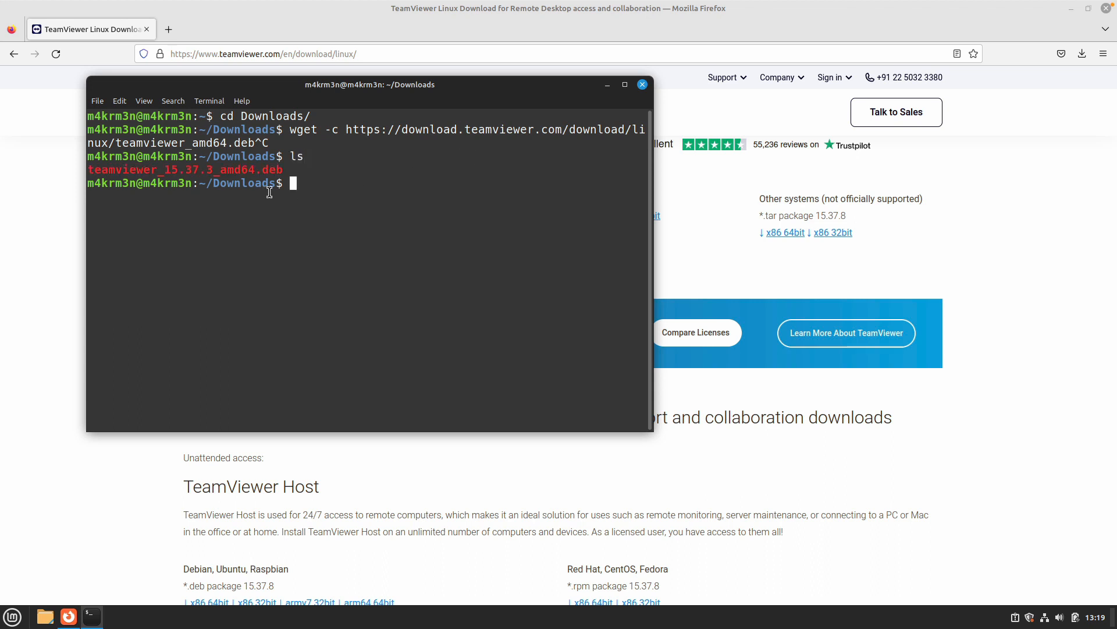
{"action": "double_click", "coordinate": [244, 168]}
{"action": "left_click", "coordinate": [371, 199]}
{"action": "type", "text": "clear"}
{"action": "key", "text": "Return"}
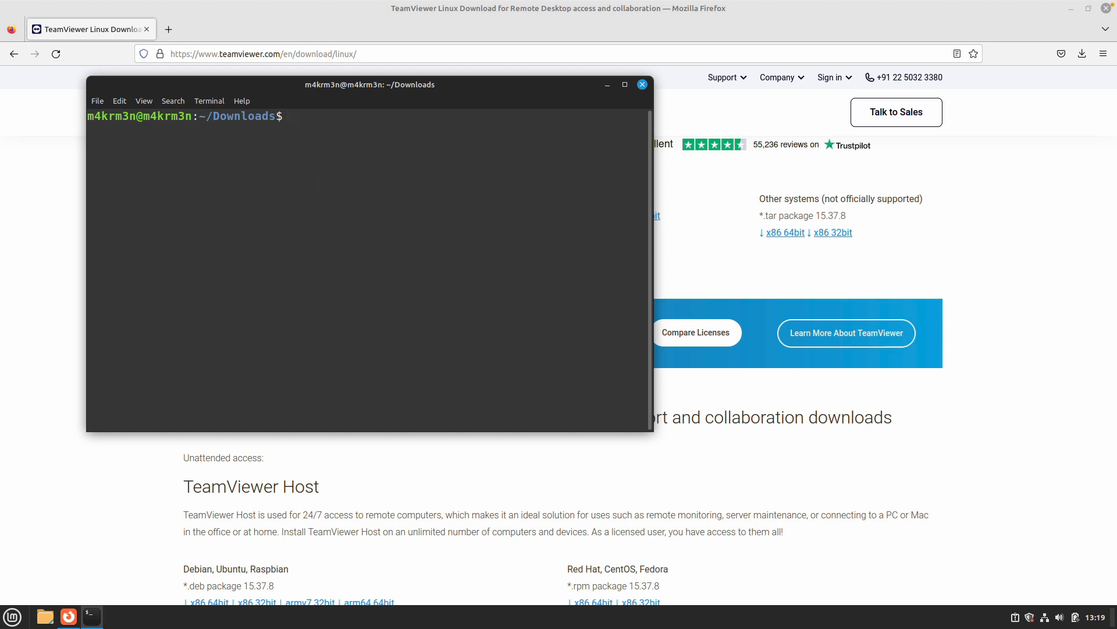
{"action": "type", "text": "sudo "}
{"action": "type", "text": "apt install ./"}
{"action": "type", "text": "t"}
- Cancel the partial sudo command and list Downloads to show the package file name
{"action": "key", "text": "BackSpace"}
{"action": "key", "text": "BackSpace"}
{"action": "key", "text": "BackSpace"}
{"action": "key", "text": "ctrl+c"}
{"action": "type", "text": "ls"}
{"action": "key", "text": "Return"}
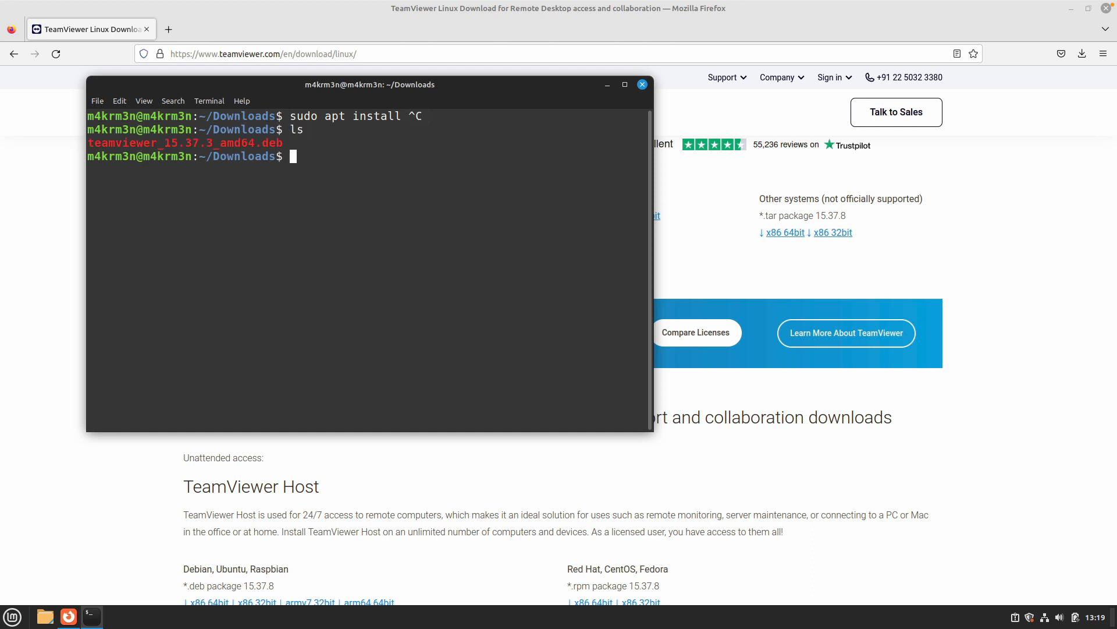
{"action": "type", "text": "clear"}
{"action": "key", "text": "BackSpace"}
{"action": "key", "text": "BackSpace"}
{"action": "key", "text": "BackSpace"}
{"action": "type", "text": "sudo apt in"}
{"action": "type", "text": "stall ./"}
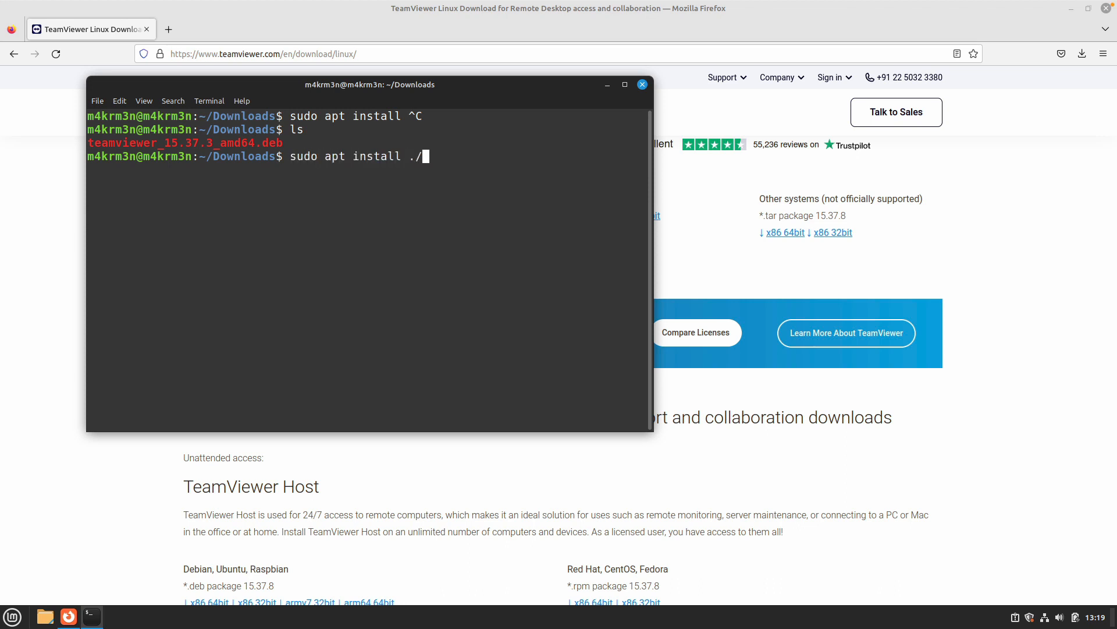
- Run sudo apt install ./teamviewer_15.37.3_amd64.deb with the copied file name
{"action": "triple_click", "coordinate": [193, 142]}
{"action": "right_click", "coordinate": [193, 142]}
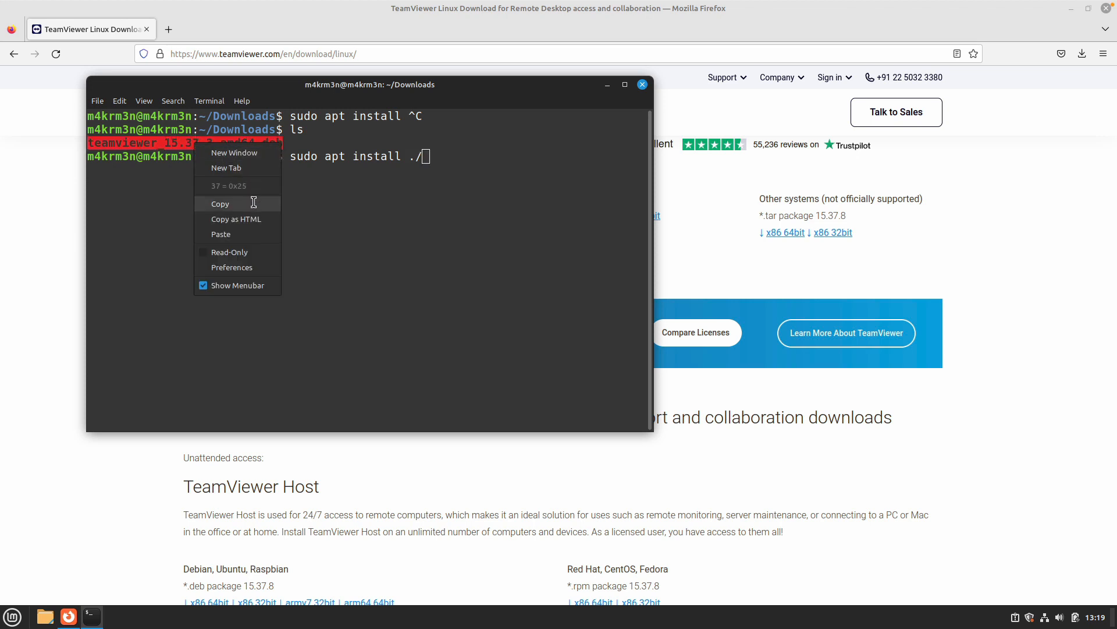
{"action": "left_click", "coordinate": [220, 204]}
{"action": "left_click", "coordinate": [456, 166]}
{"action": "right_click", "coordinate": [455, 166]}
{"action": "left_click", "coordinate": [483, 242]}
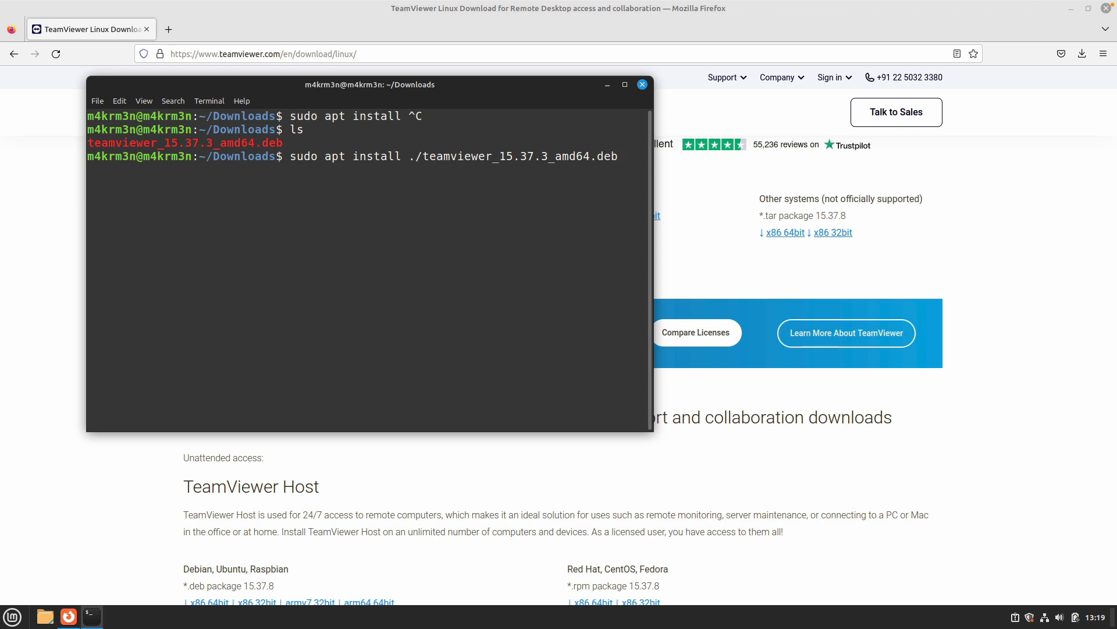
{"action": "key", "text": "Return"}
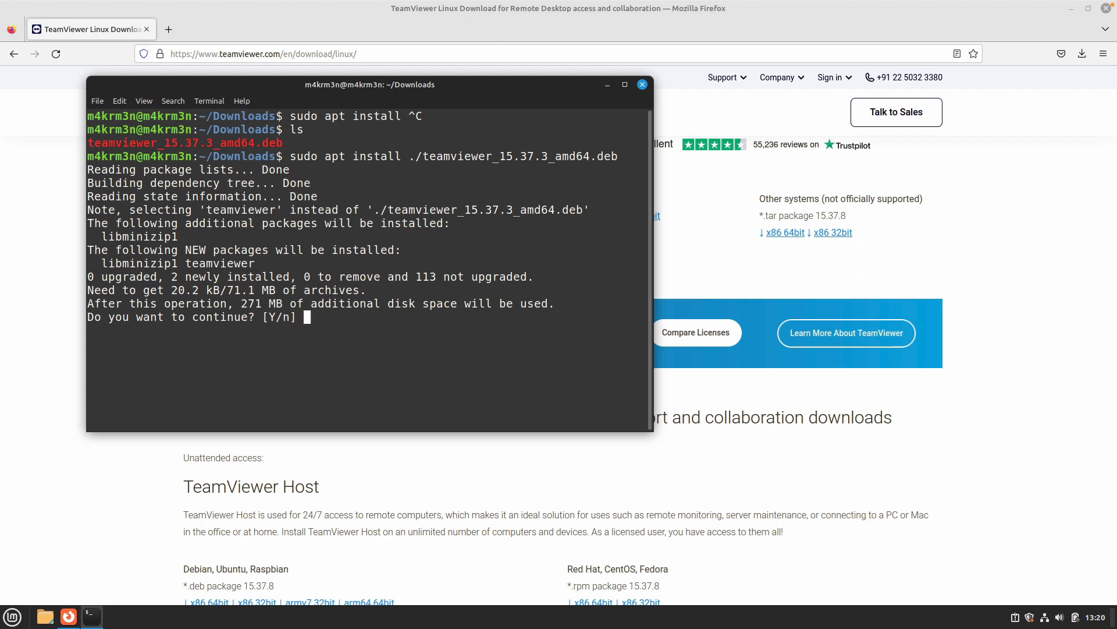
{"action": "type", "text": "y"}
- Answer y at the [Y/n] prompt and let apt finish installing teamviewer with libminizip1
{"action": "key", "text": "Return"}
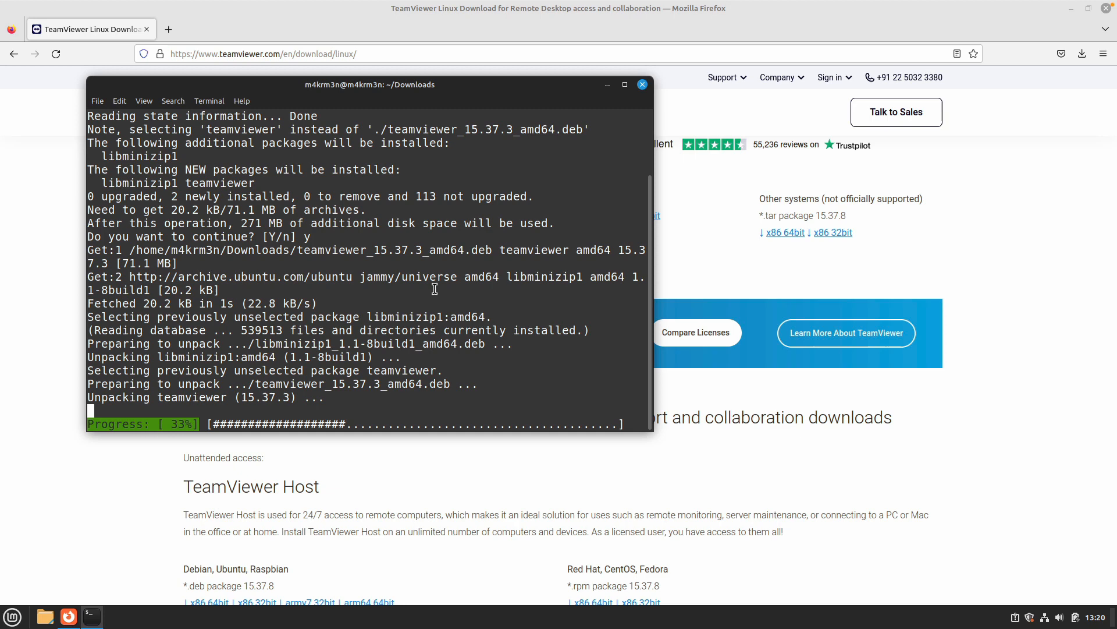
{"action": "double_click", "coordinate": [537, 277]}
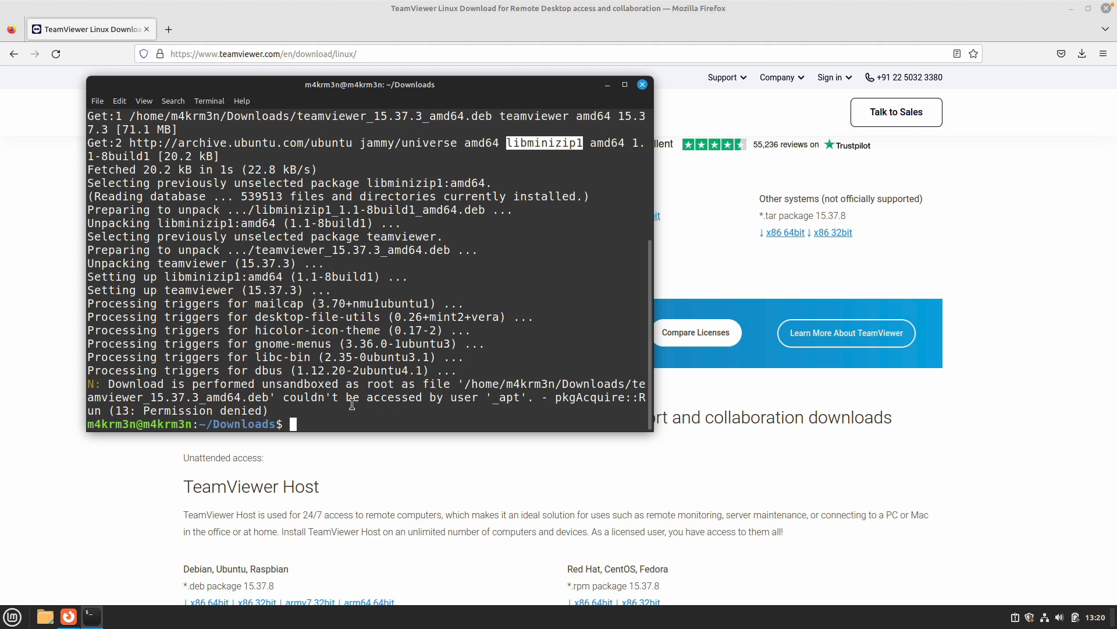
{"action": "mouse_move", "coordinate": [353, 425]}
{"action": "left_mouse_down"}
{"action": "mouse_move", "coordinate": [255, 349]}
{"action": "mouse_move", "coordinate": [230, 297]}
{"action": "left_mouse_up"}
{"action": "left_click", "coordinate": [263, 350]}
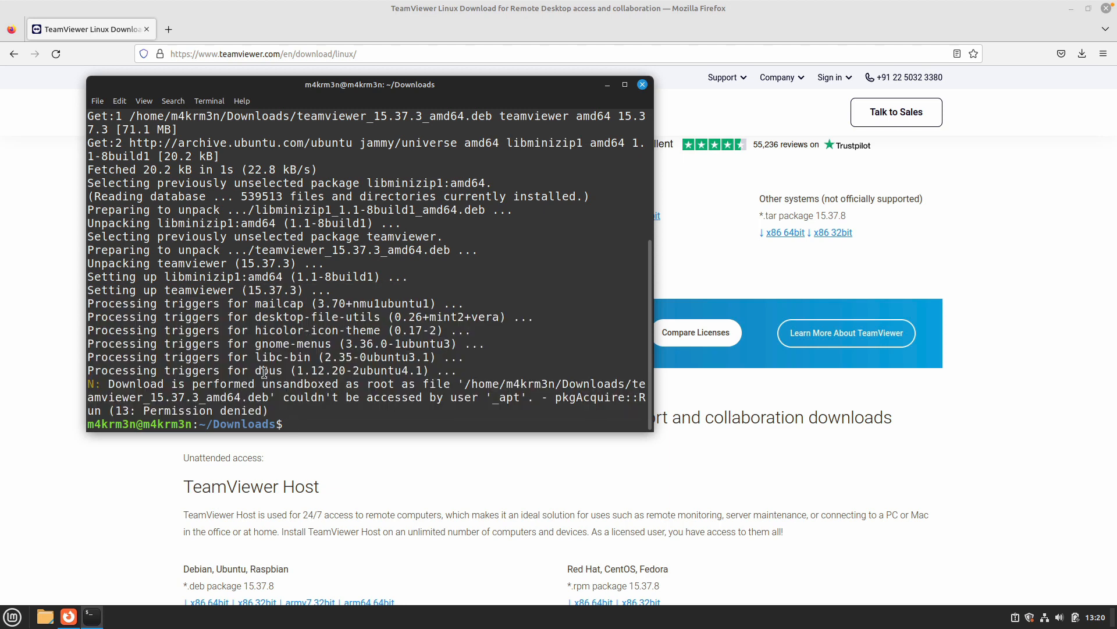
- Search the Mint Menu for 'team' and launch TeamViewer from the results
{"action": "left_click", "coordinate": [13, 616]}
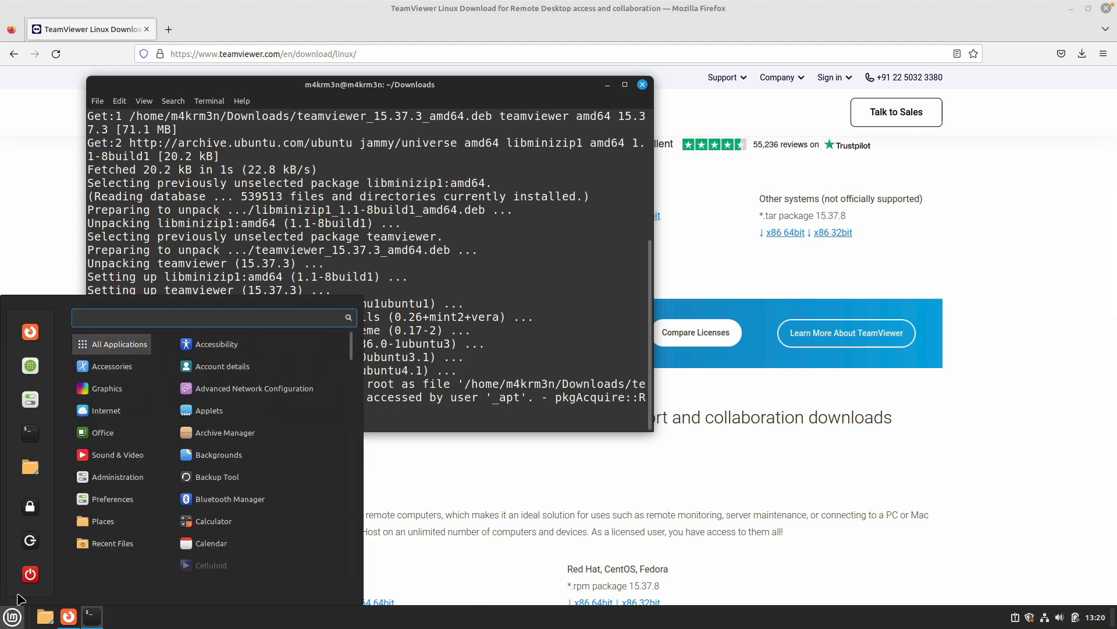
{"action": "type", "text": "tea"}
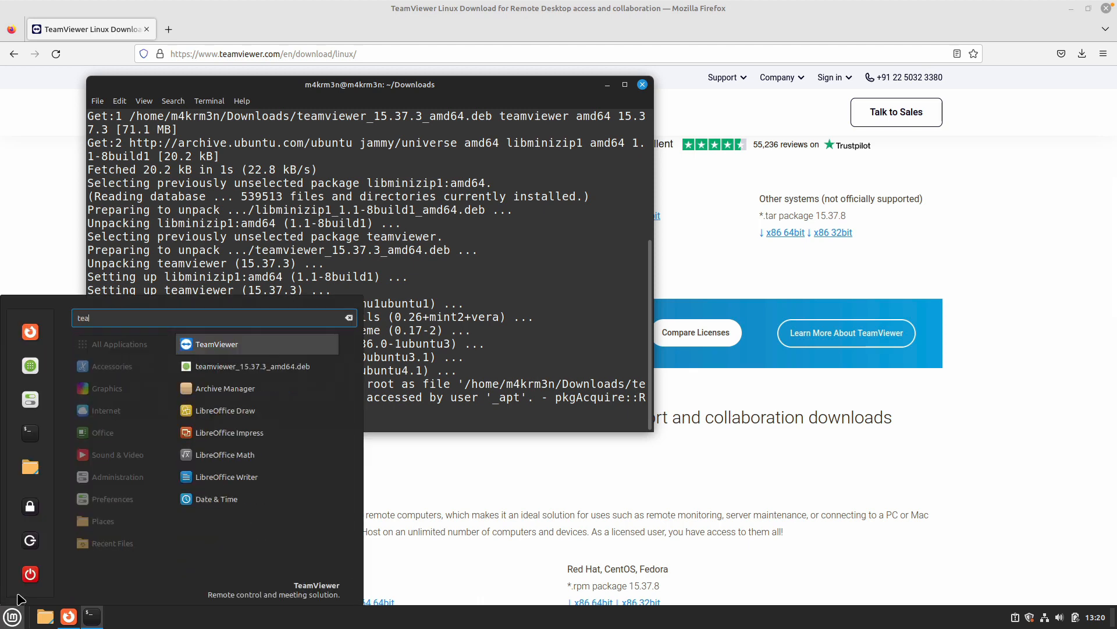
{"action": "type", "text": "m"}
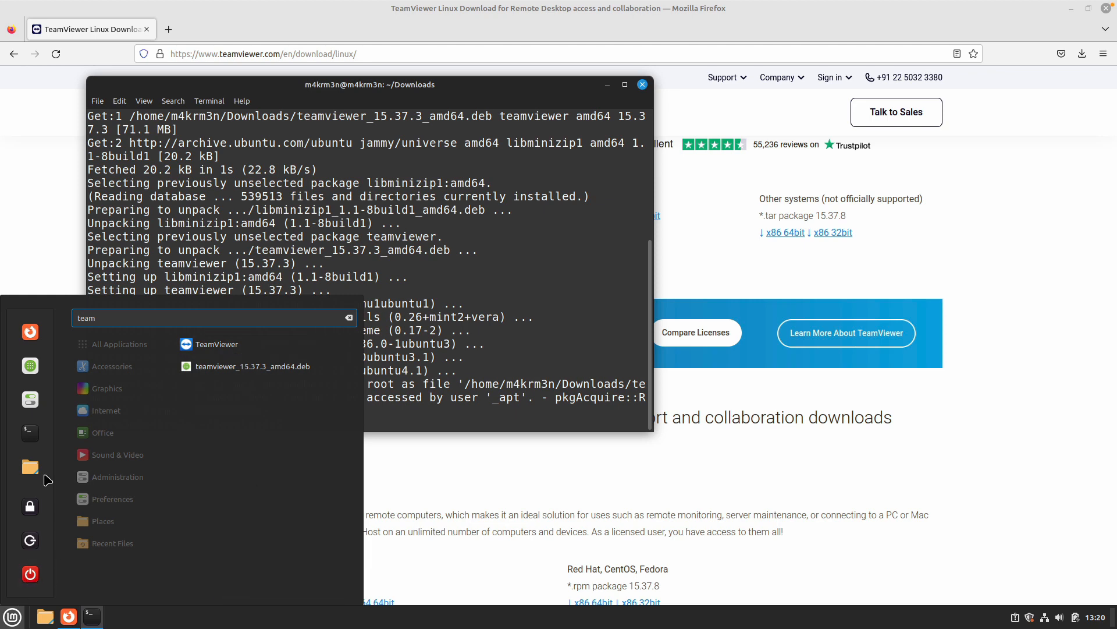
{"action": "left_click", "coordinate": [207, 346]}
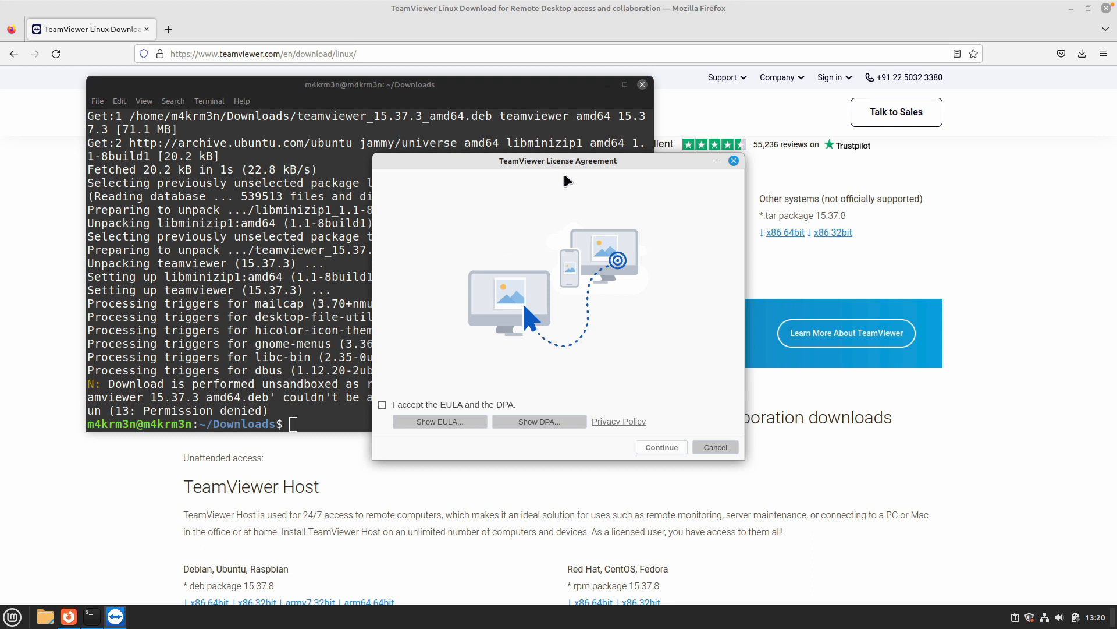
- Tick 'I accept the EULA and the DPA', continue, and reposition the main window
{"action": "left_click_drag", "start_coordinate": [564, 173], "coordinate": [626, 146]}
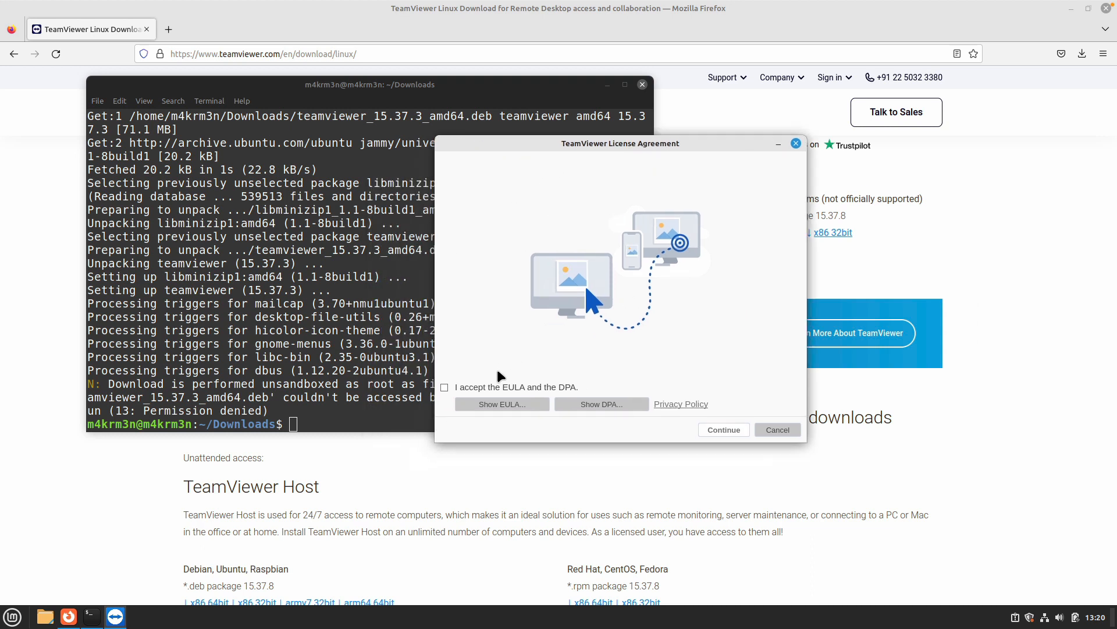
{"action": "left_click", "coordinate": [483, 388]}
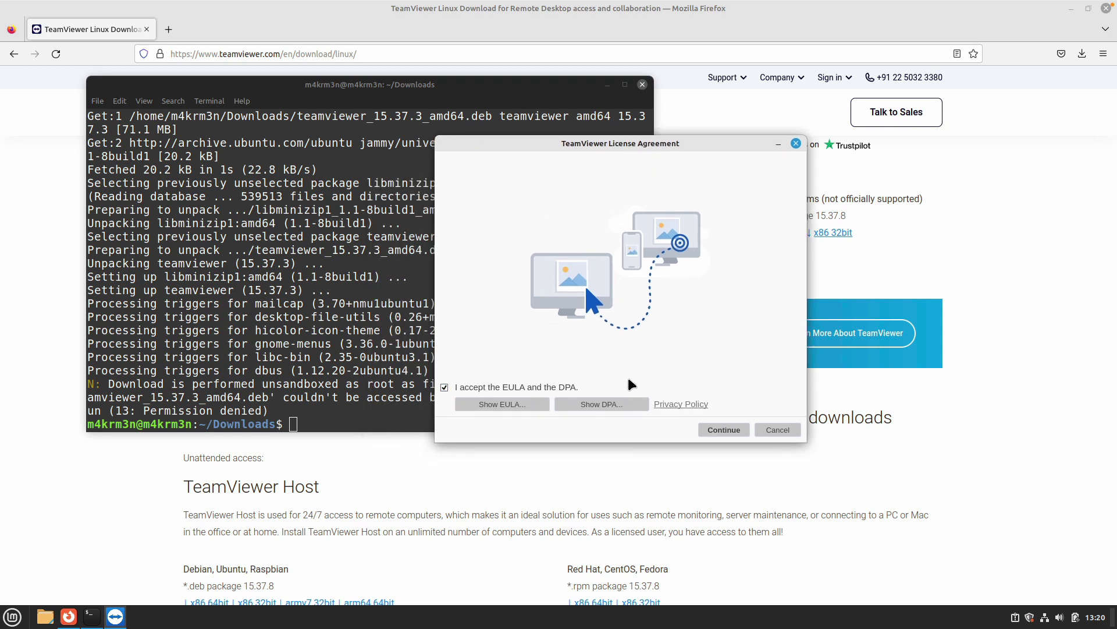
{"action": "left_click", "coordinate": [723, 429]}
{"action": "left_click_drag", "start_coordinate": [753, 140], "coordinate": [664, 132]}
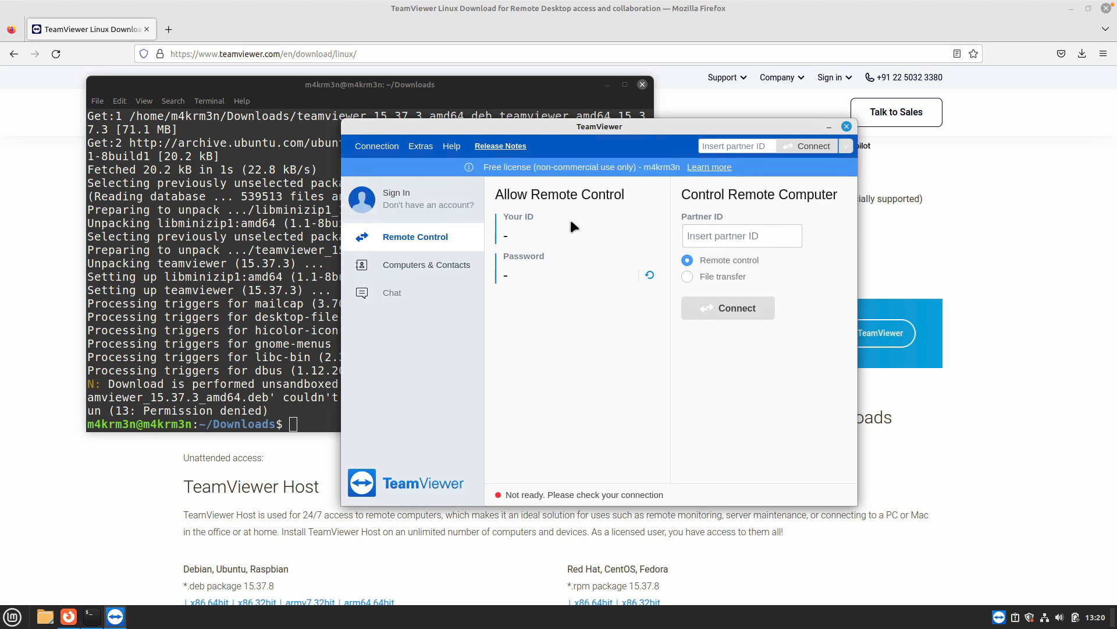
- Check this computer's loaded ID and password, then focus the Partner ID field
{"action": "left_click", "coordinate": [545, 236]}
{"action": "double_click", "coordinate": [544, 236]}
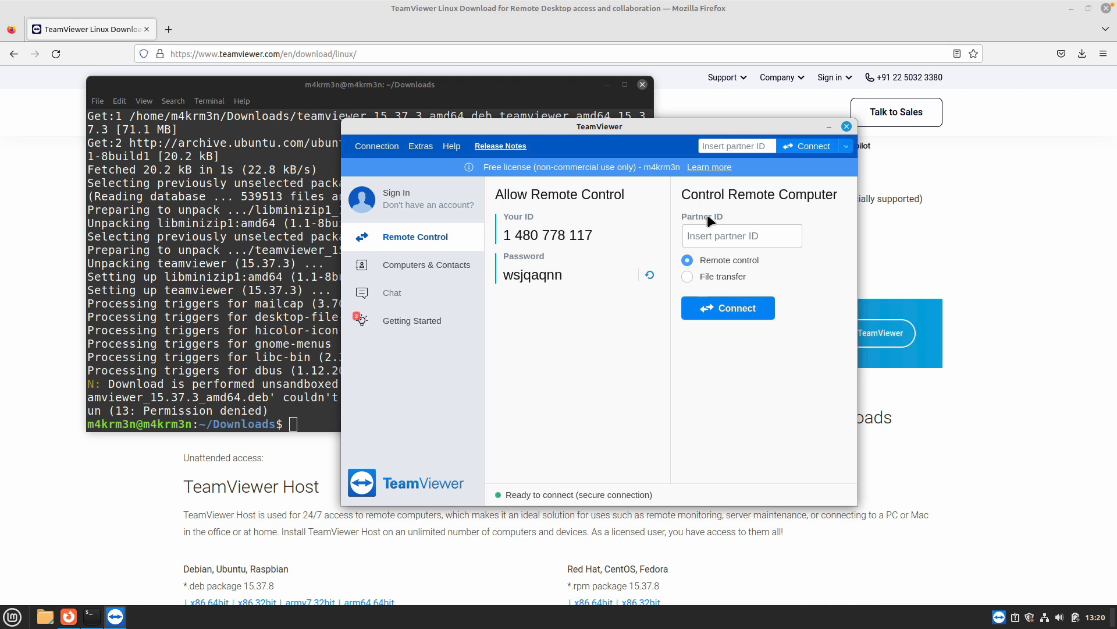
{"action": "left_click", "coordinate": [711, 235]}
{"action": "left_click", "coordinate": [735, 311]}
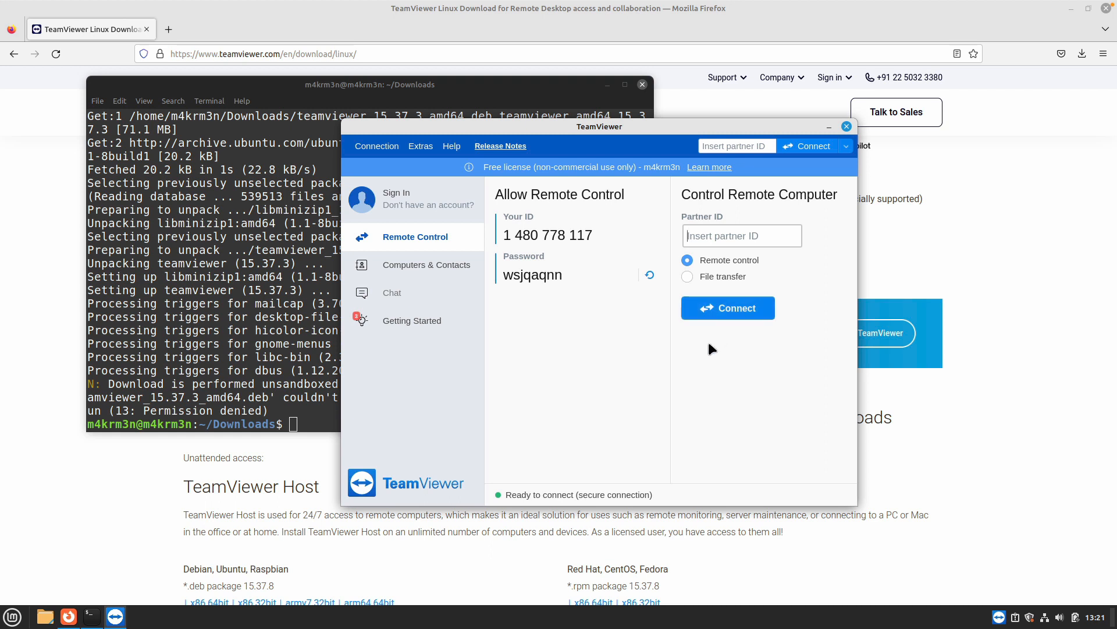